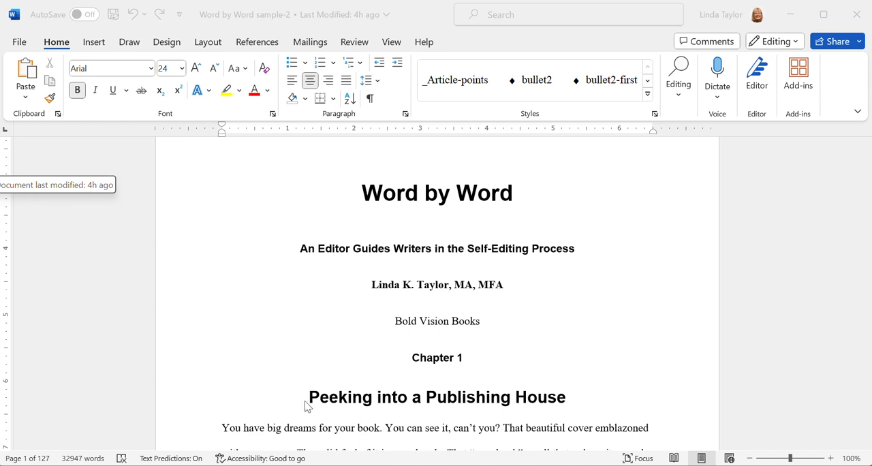
# Insert a page break before the "Chapter 1" heading so the chapter starts on a new page.
pyautogui.click(398, 397)
pyautogui.click(408, 358)
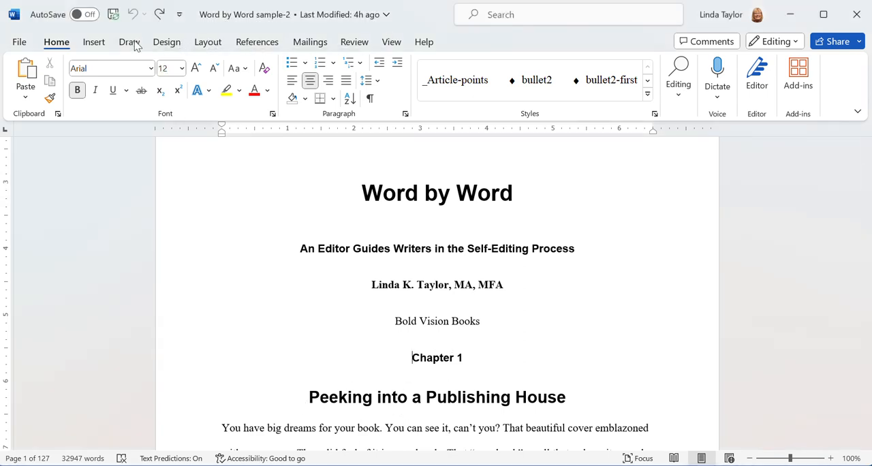
pyautogui.click(94, 42)
pyautogui.click(48, 99)
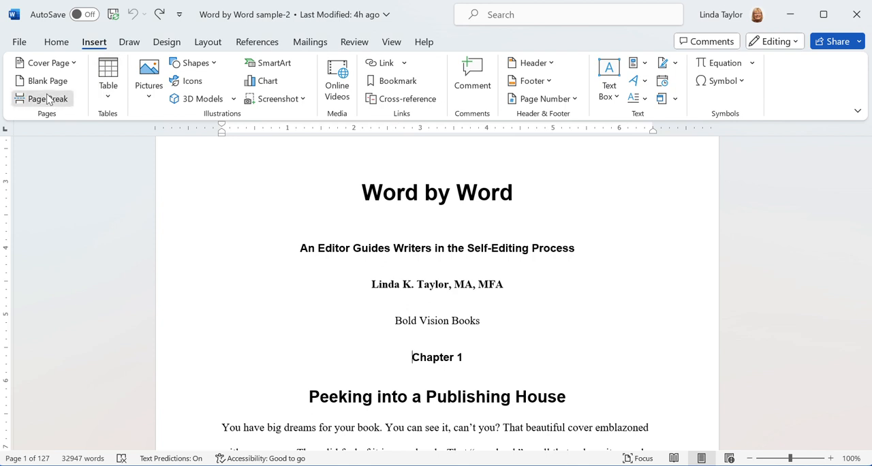
pyautogui.scroll(10, 718, 254)
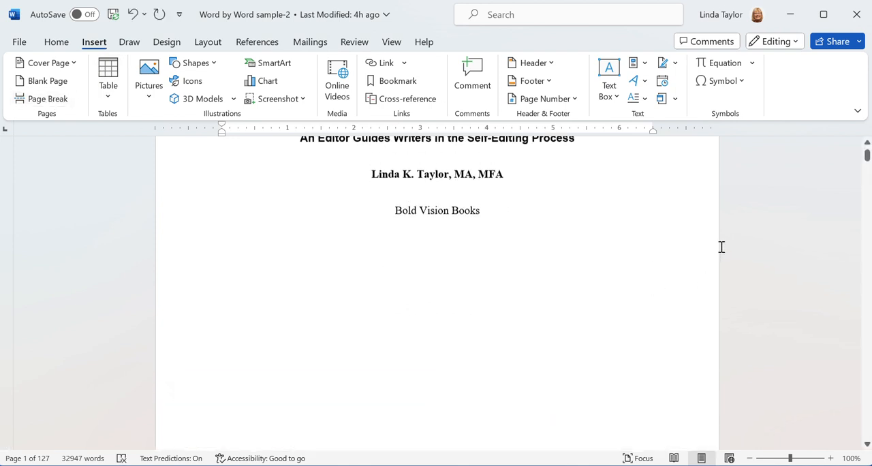
pyautogui.scroll(-10, 723, 244)
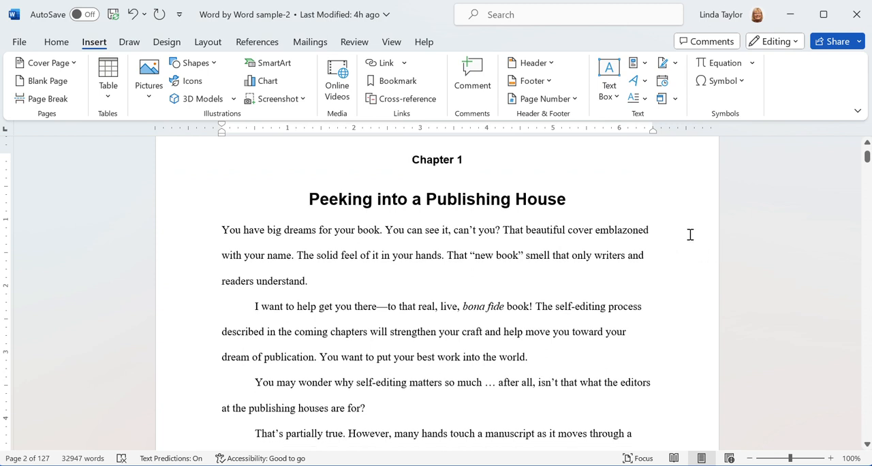
# Review the title page and opening chapter pages in One Page view, and return the zoom to 100%.
pyautogui.scroll(3, 689, 231)
pyautogui.scroll(10, 692, 232)
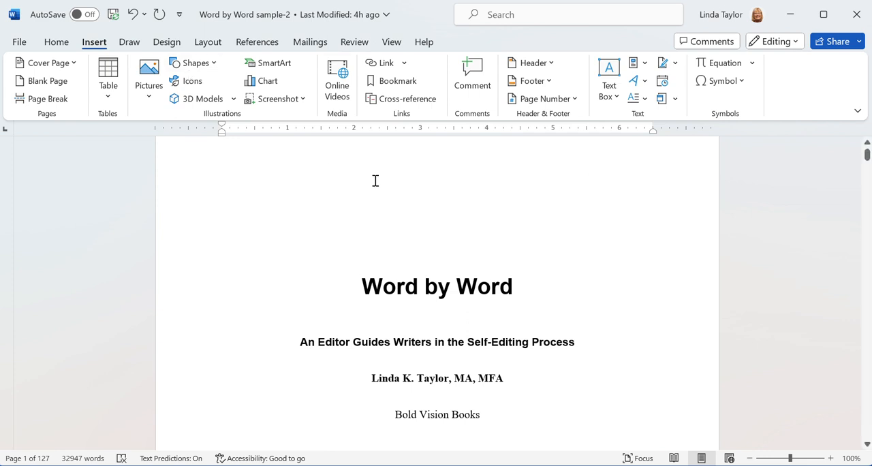
pyautogui.scroll(3, 664, 228)
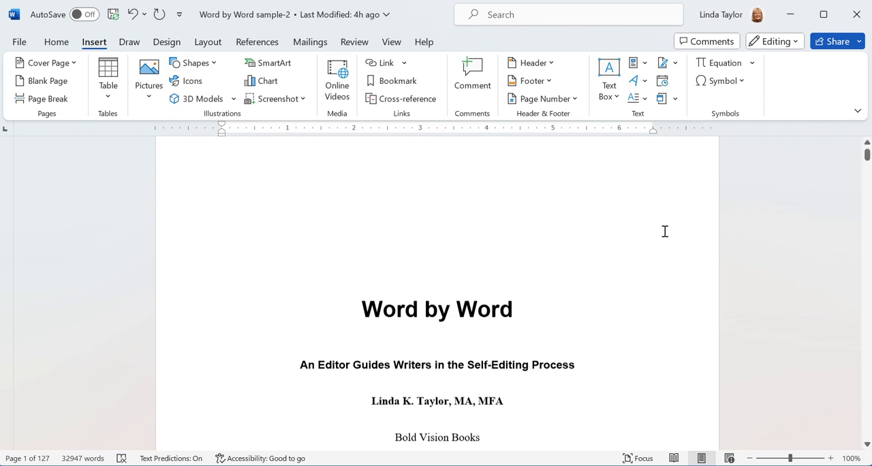
pyautogui.scroll(2, 666, 226)
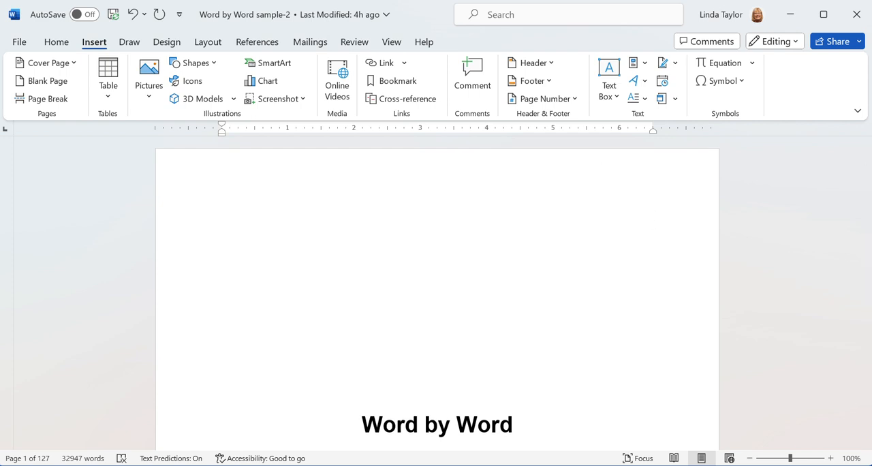
pyautogui.click(390, 42)
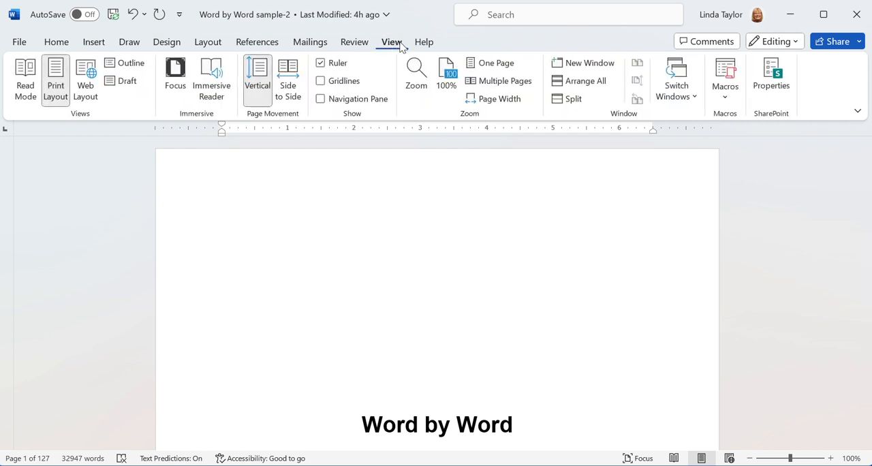
pyautogui.click(485, 62)
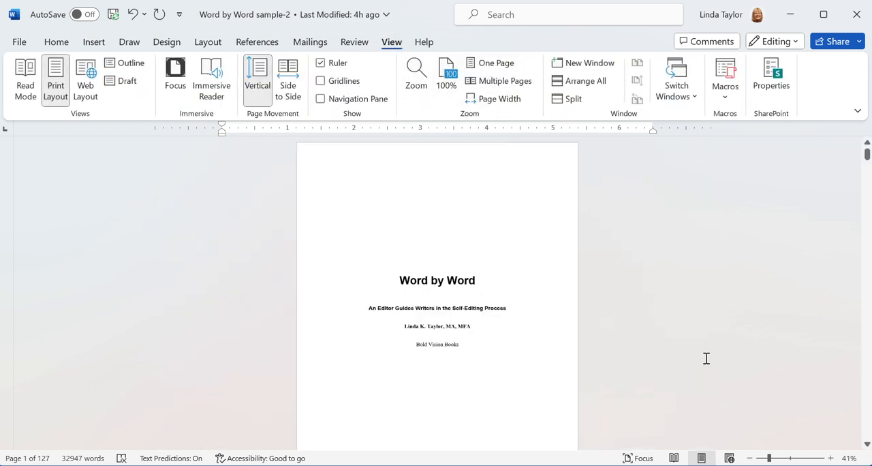
pyautogui.scroll(-10, 689, 303)
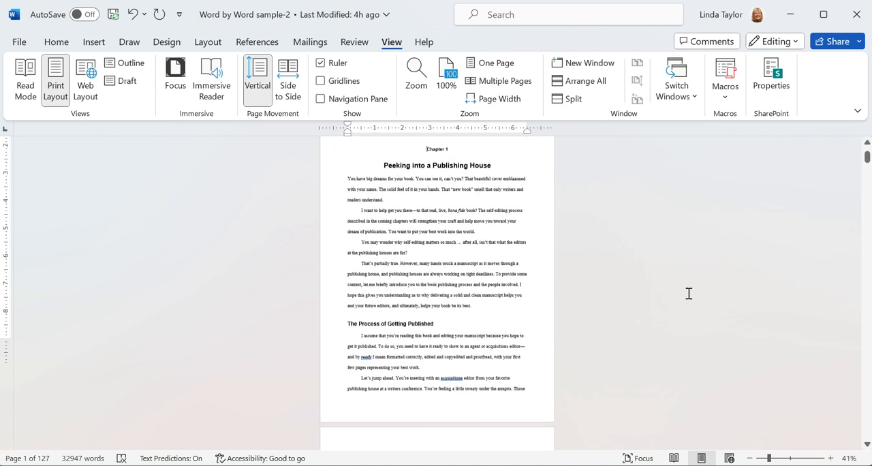
pyautogui.scroll(-6, 689, 290)
pyautogui.scroll(7, 687, 285)
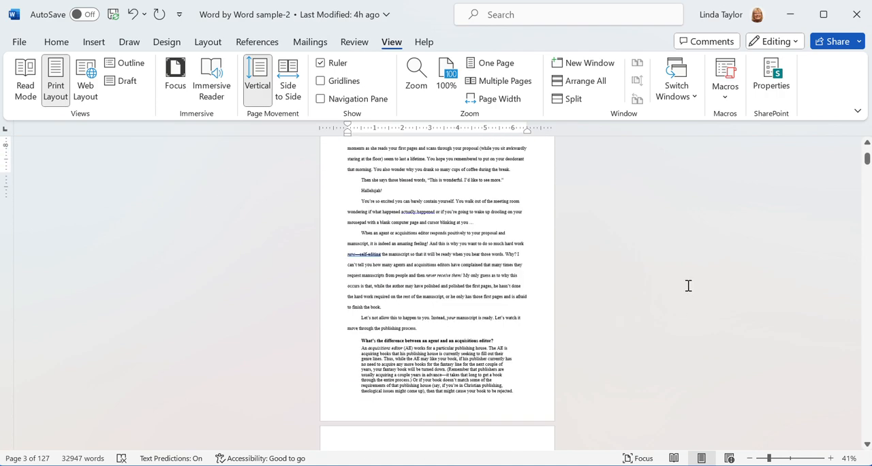
pyautogui.scroll(10, 687, 286)
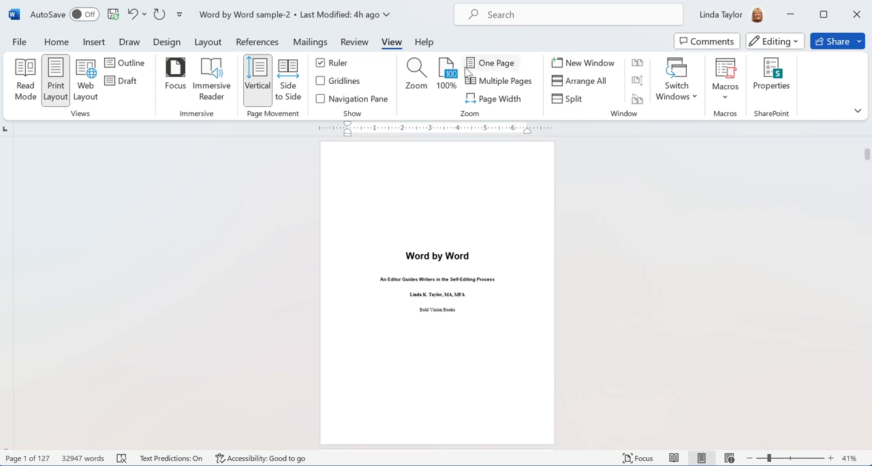
pyautogui.click(444, 75)
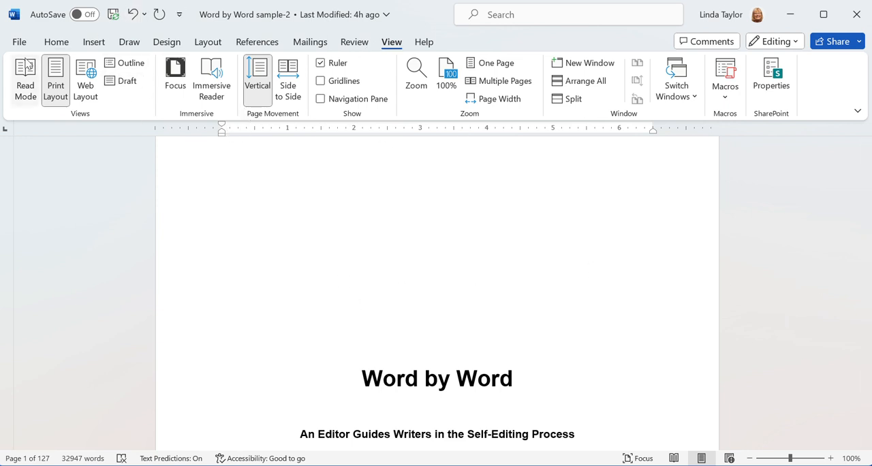
# Insert page numbers at the top of the page using the right-aligned Plain Number 3 style.
pyautogui.click(94, 41)
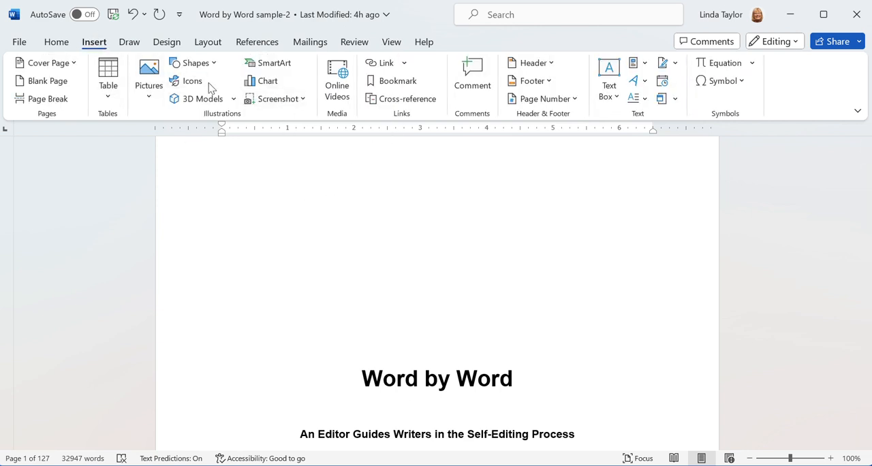
pyautogui.click(565, 101)
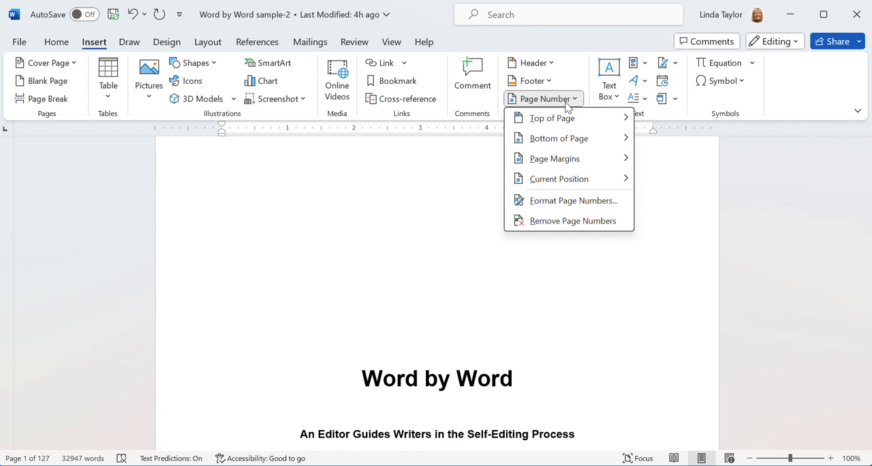
pyautogui.click(444, 159)
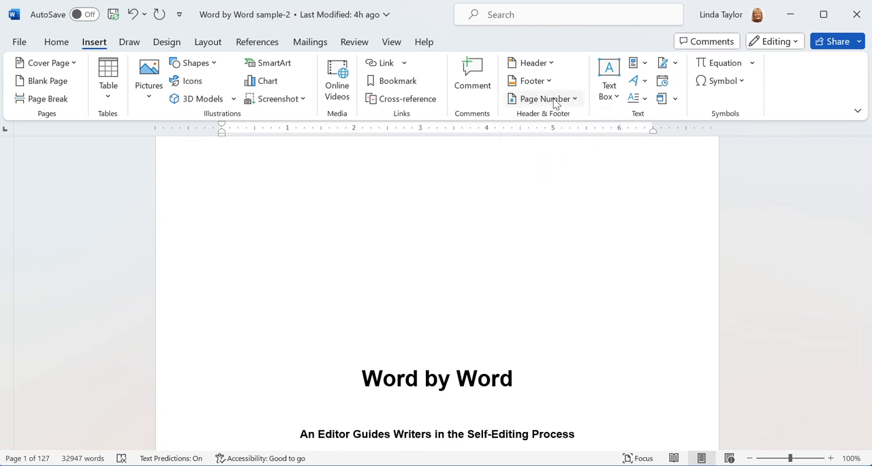
pyautogui.scroll(2, 619, 203)
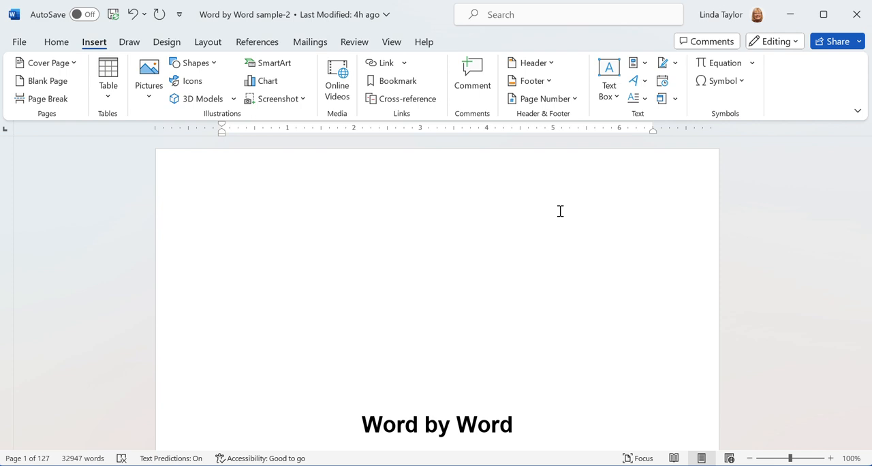
pyautogui.click(571, 100)
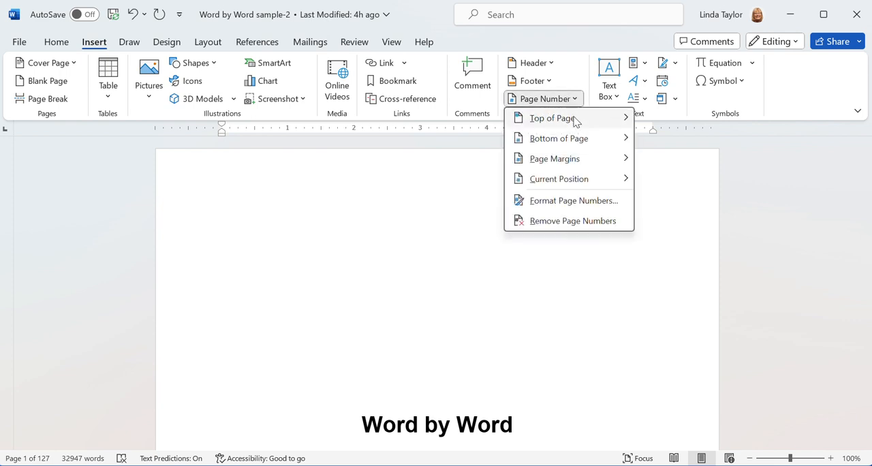
pyautogui.moveTo(580, 124)
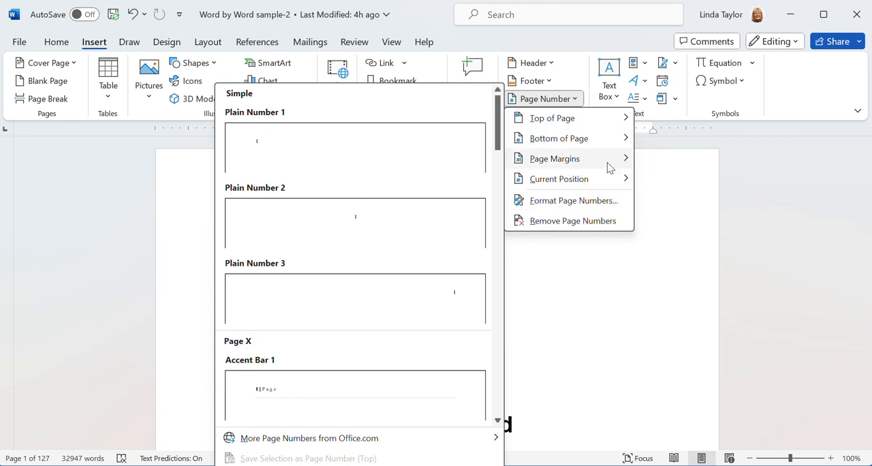
pyautogui.moveTo(604, 141)
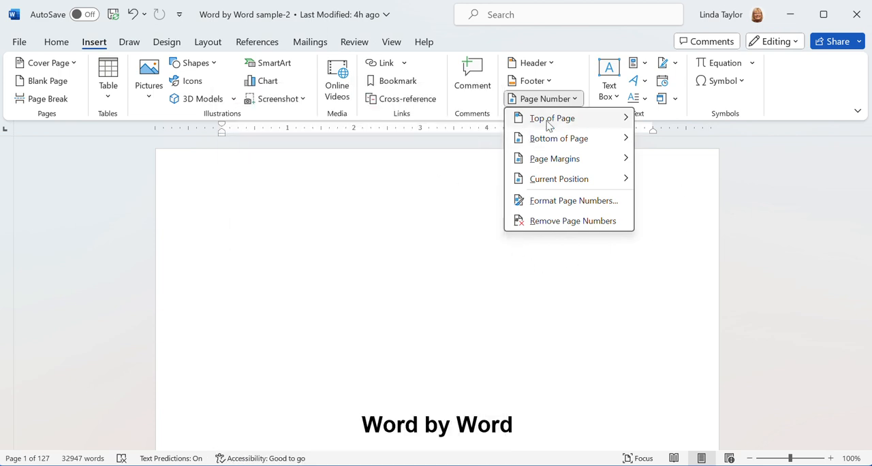
pyautogui.moveTo(548, 125)
pyautogui.click(413, 304)
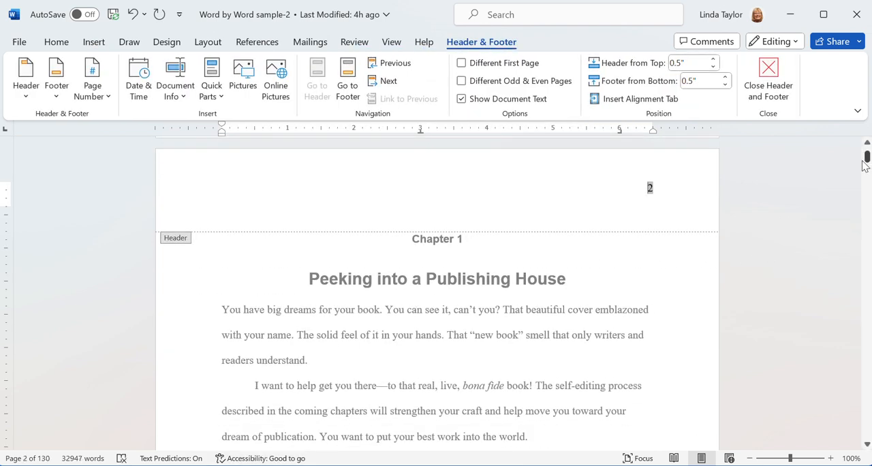
# Check the page numbers in the headers of the first four pages.
pyautogui.moveTo(865, 163); pyautogui.dragTo(865, 152)
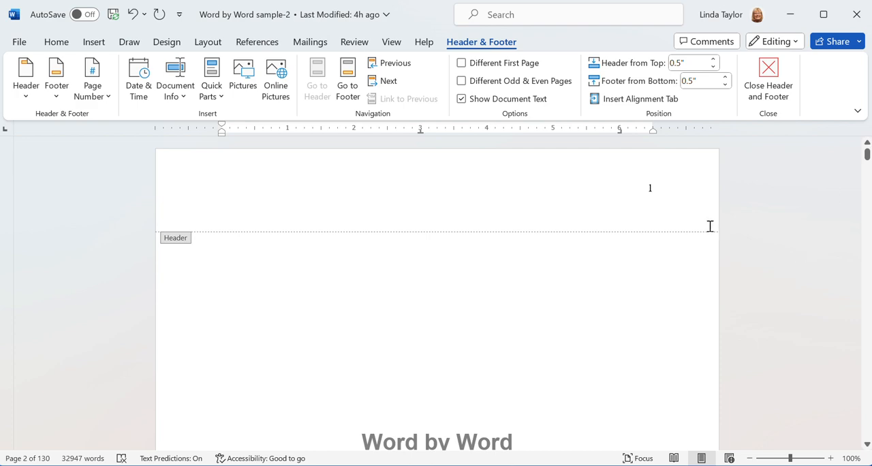
pyautogui.scroll(-10, 681, 198)
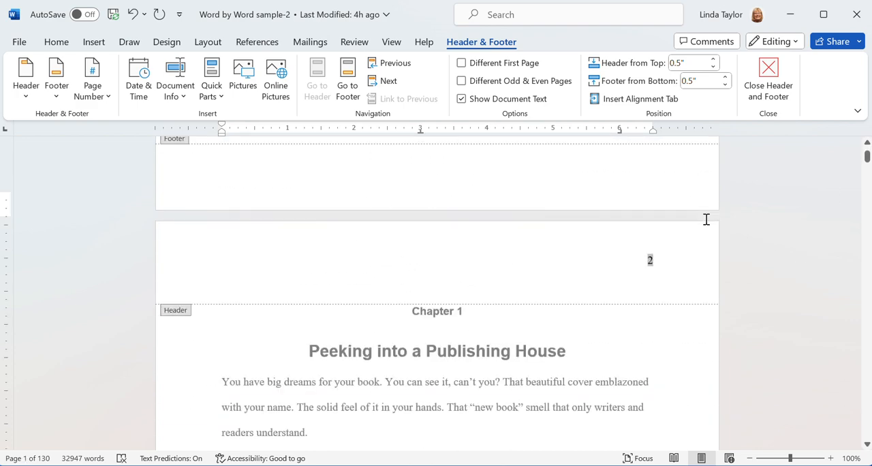
pyautogui.scroll(-10, 706, 219)
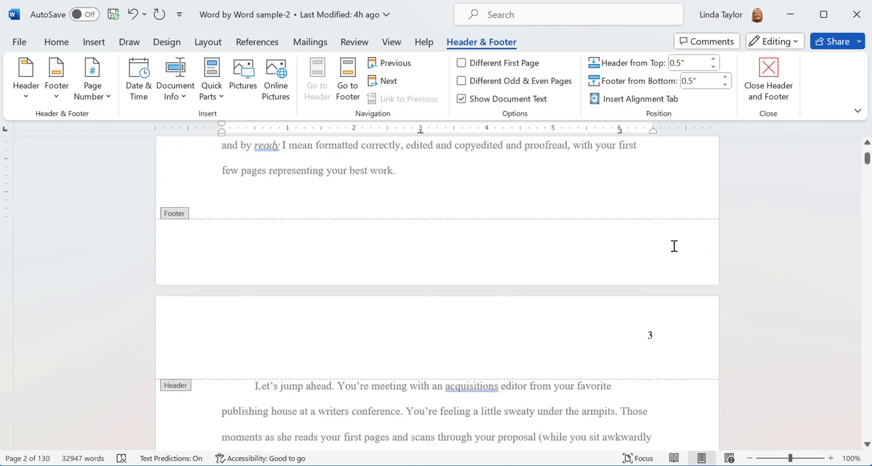
pyautogui.scroll(-10, 708, 242)
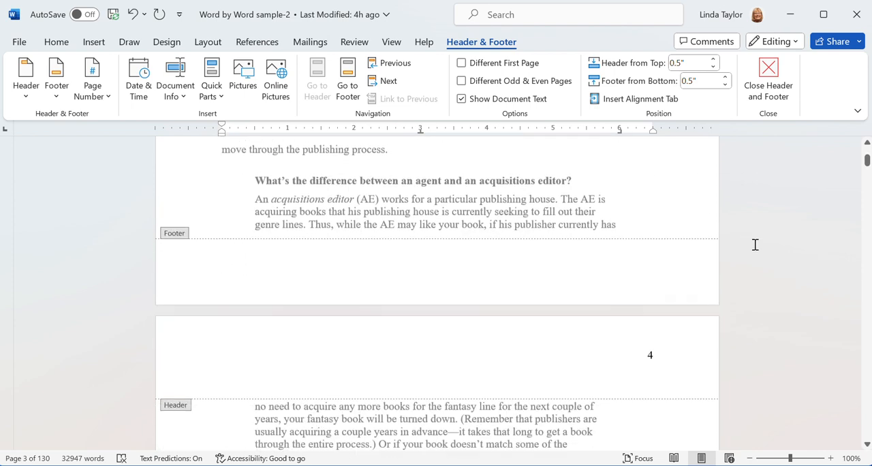
pyautogui.scroll(-3, 754, 245)
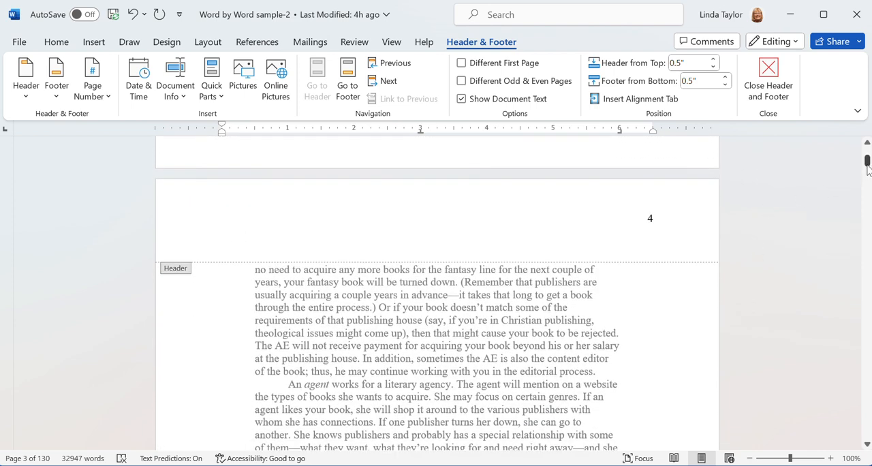
pyautogui.moveTo(868, 169); pyautogui.dragTo(866, 151)
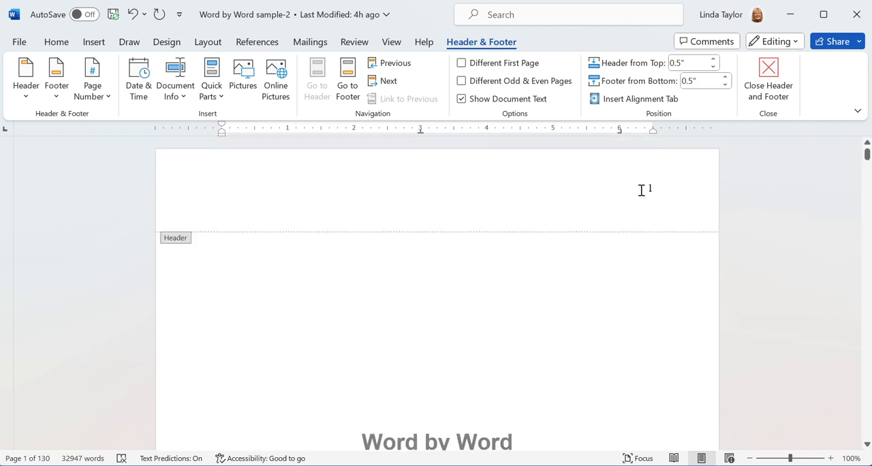
# Try adding the author's surname before the page number in the first page's header.
pyautogui.doubleClick(648, 188)
pyautogui.press('Left')
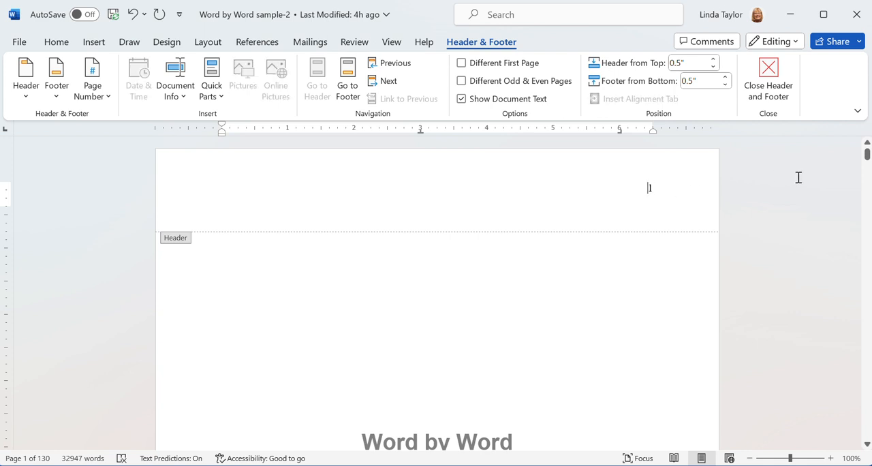
pyautogui.write('Ta')
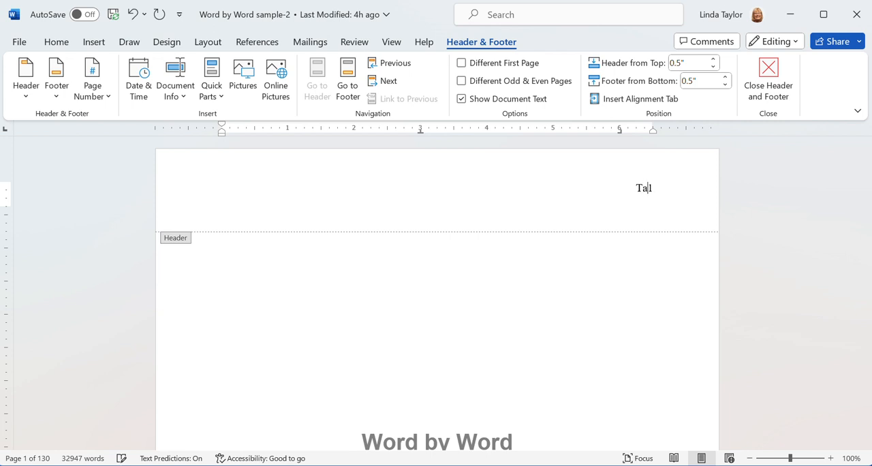
pyautogui.write('ylor')
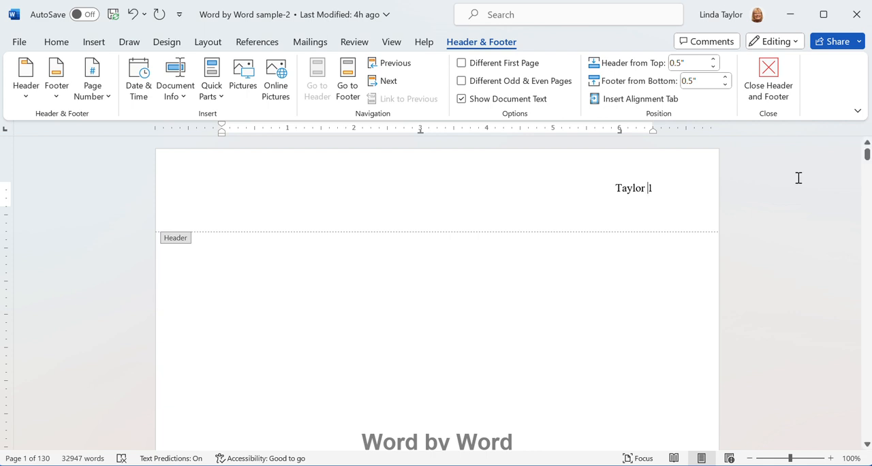
pyautogui.press('BackSpace')
pyautogui.press('BackSpace')
pyautogui.press('BackSpace')
pyautogui.press('BackSpace')
pyautogui.press('BackSpace')
pyautogui.press('BackSpace')
# Exit header editing to return to the body text, and review the headers of the first two pages.
pyautogui.scroll(-7, 749, 322)
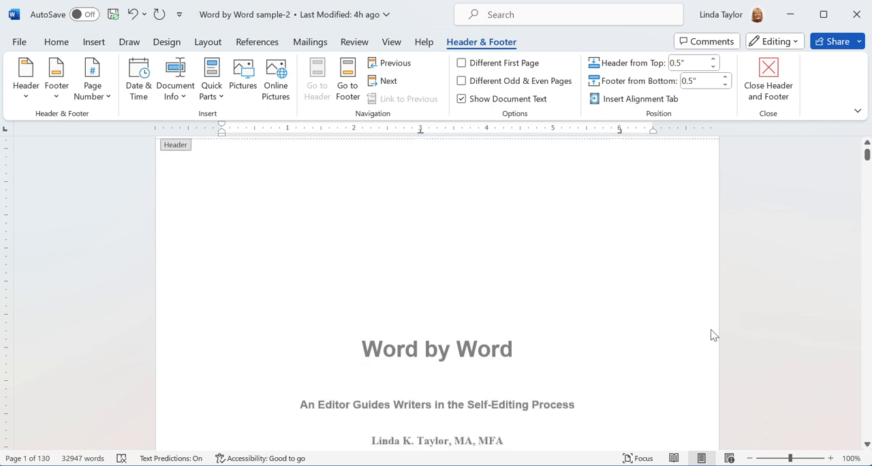
pyautogui.scroll(-3, 750, 322)
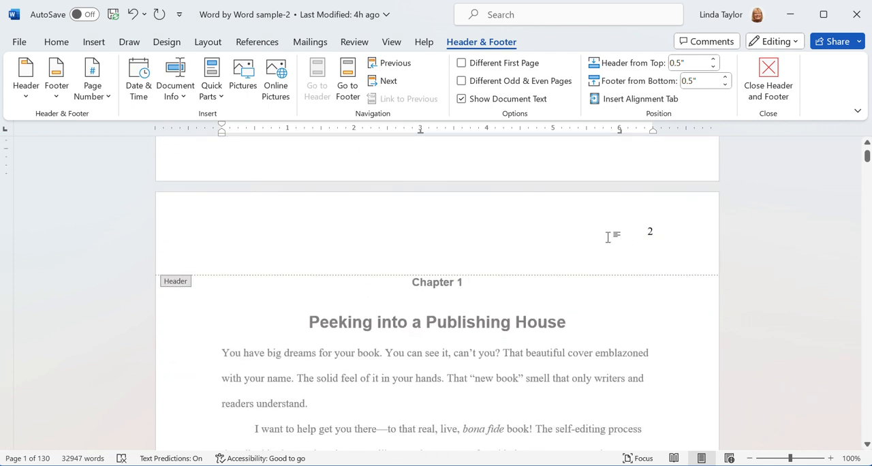
pyautogui.scroll(9, 724, 322)
pyautogui.scroll(5, 782, 309)
pyautogui.scroll(-1, 782, 310)
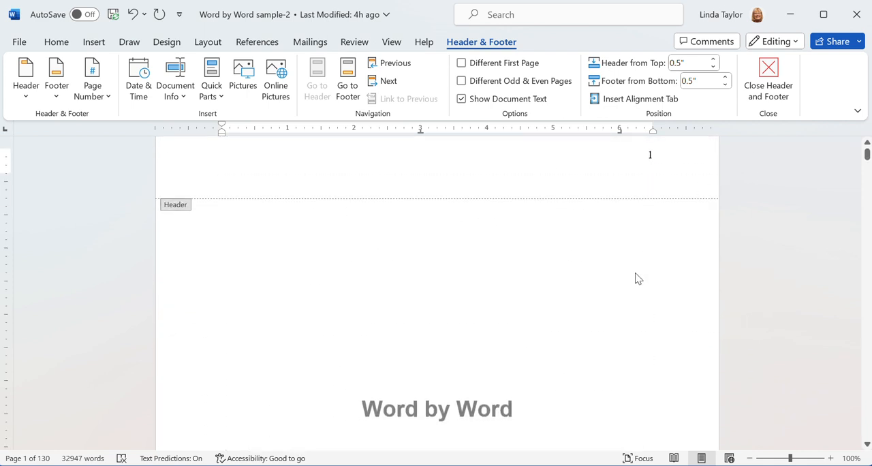
pyautogui.doubleClick(579, 293)
pyautogui.scroll(1, 813, 266)
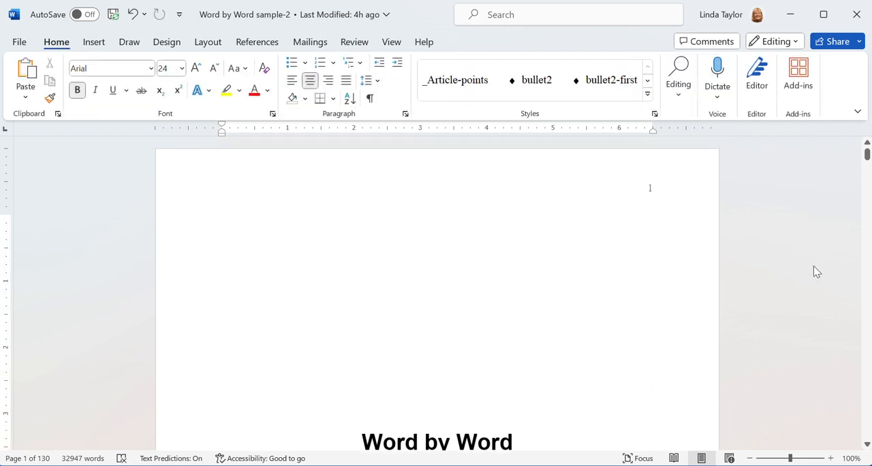
pyautogui.scroll(-7, 813, 266)
pyautogui.scroll(-7, 817, 271)
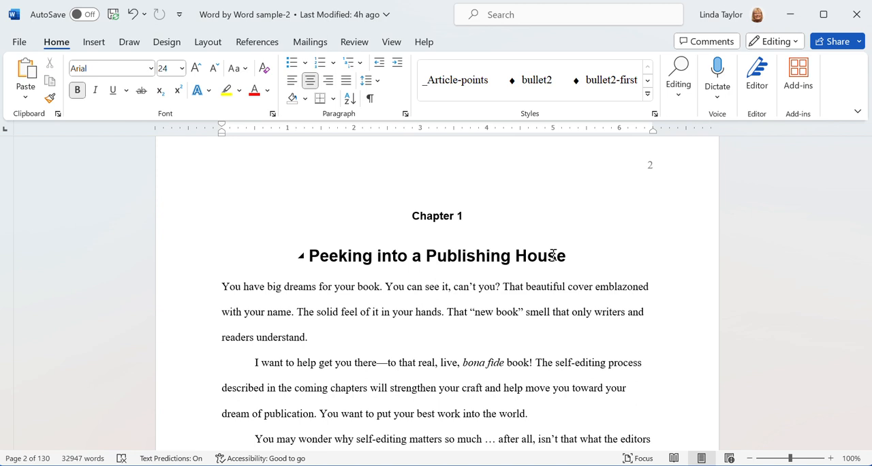
pyautogui.scroll(5, 511, 311)
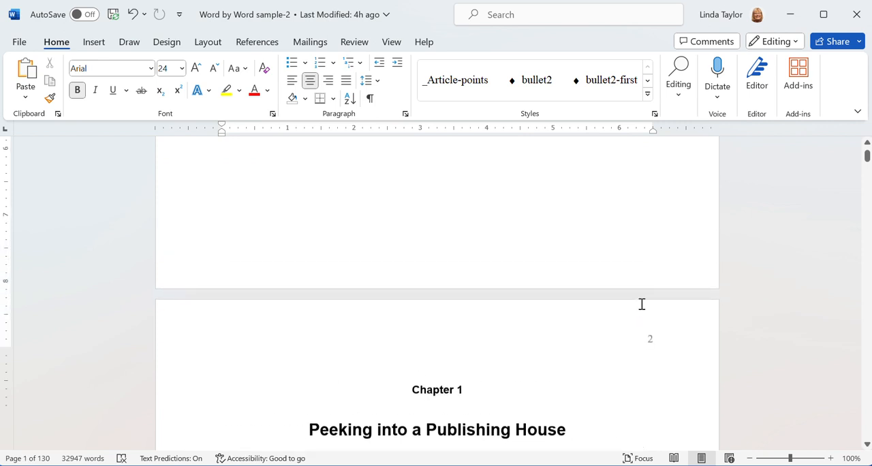
pyautogui.scroll(2, 662, 282)
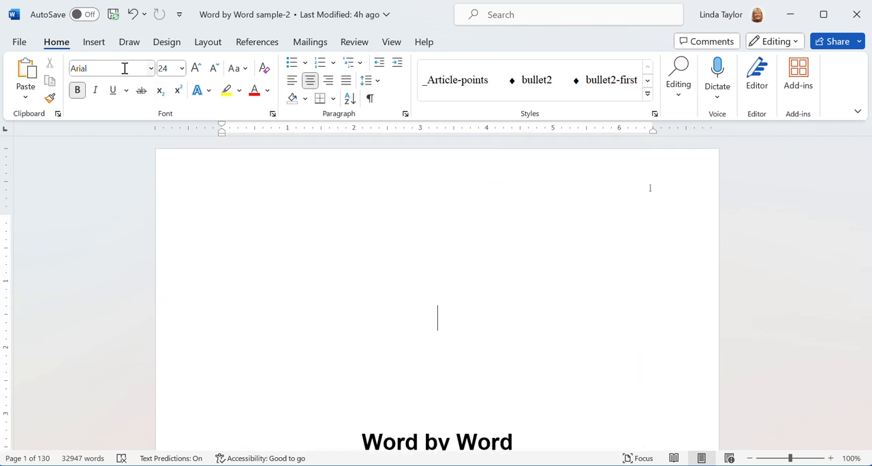
pyautogui.click(94, 41)
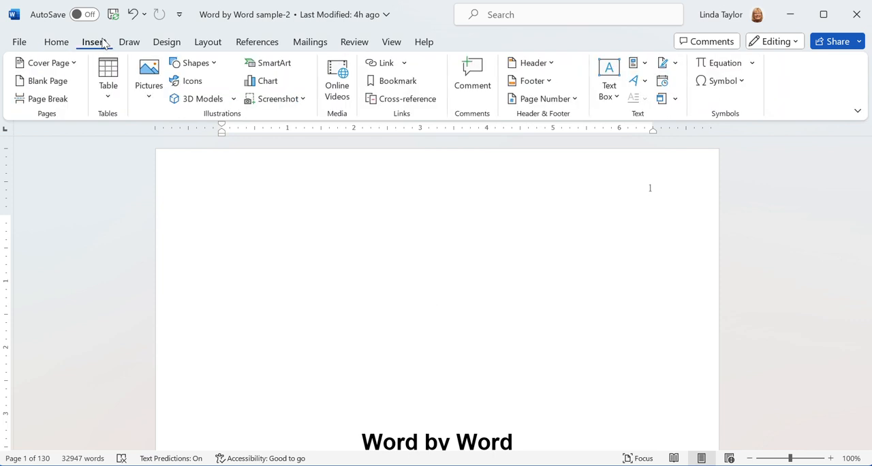
pyautogui.click(556, 100)
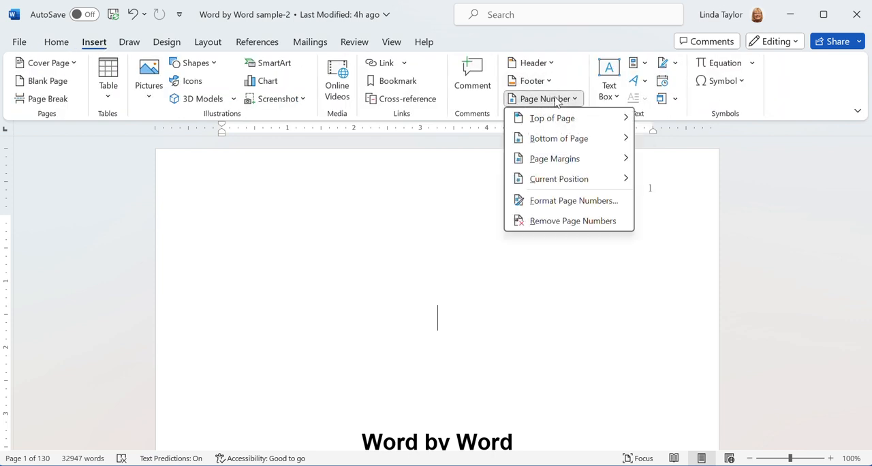
pyautogui.click(444, 211)
# Give the title page its own header with the Different First Page option and remove the page number from it.
pyautogui.doubleClick(480, 186)
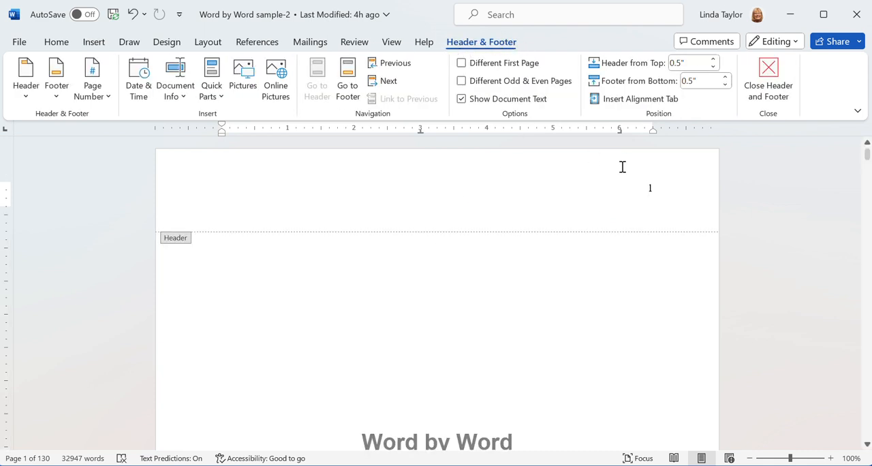
pyautogui.click(518, 196)
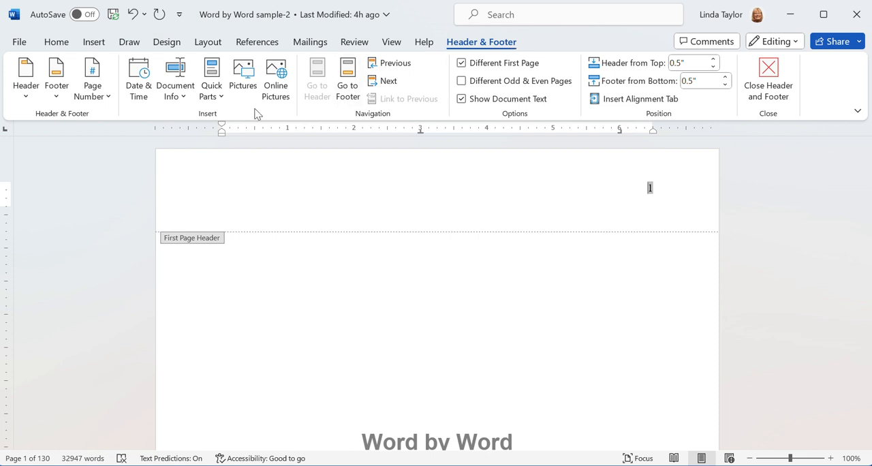
pyautogui.click(97, 83)
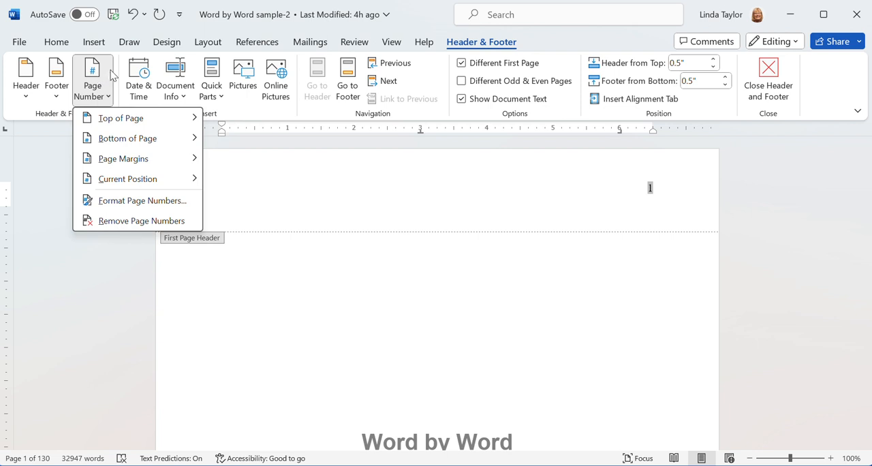
pyautogui.moveTo(133, 178)
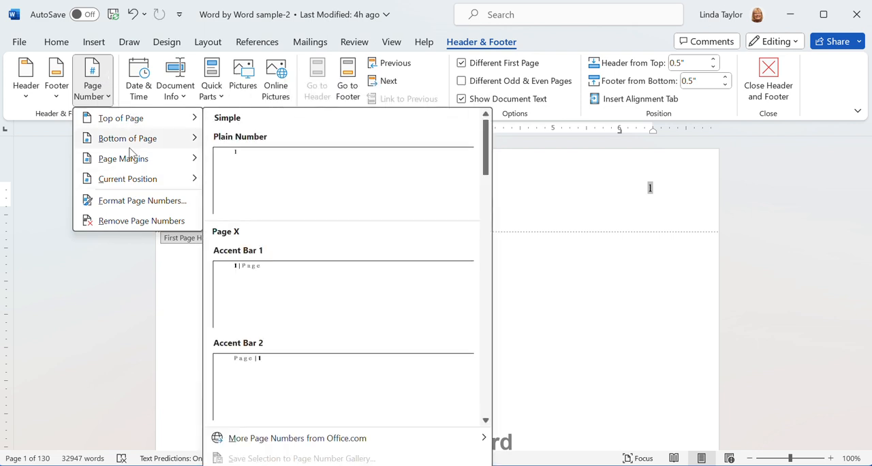
pyautogui.click(117, 220)
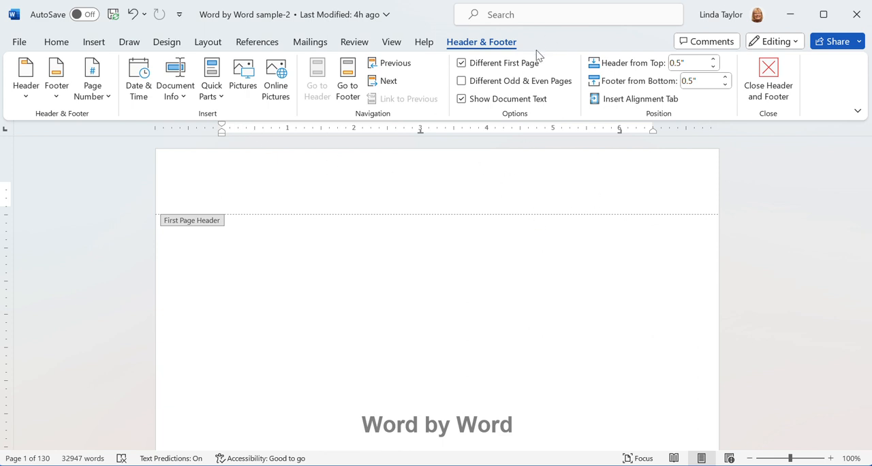
# Format the page numbers from the Chapter 1 page's header so that numbering starts at 0.
pyautogui.scroll(-10, 673, 252)
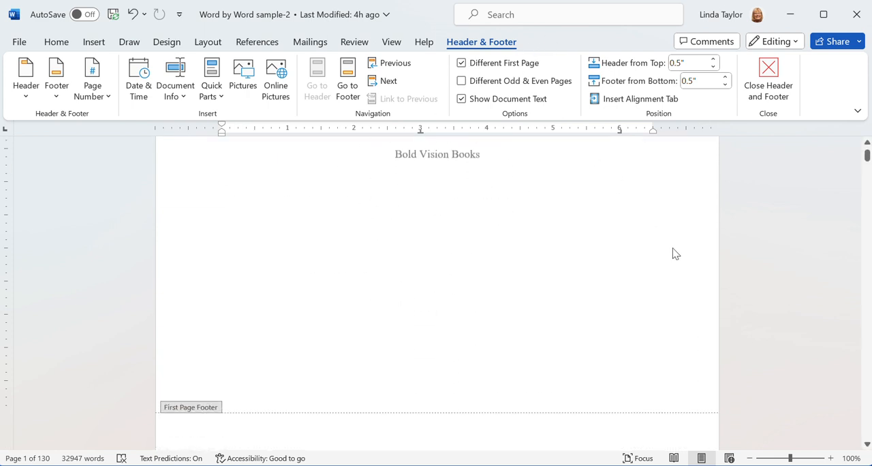
pyautogui.scroll(-1, 673, 247)
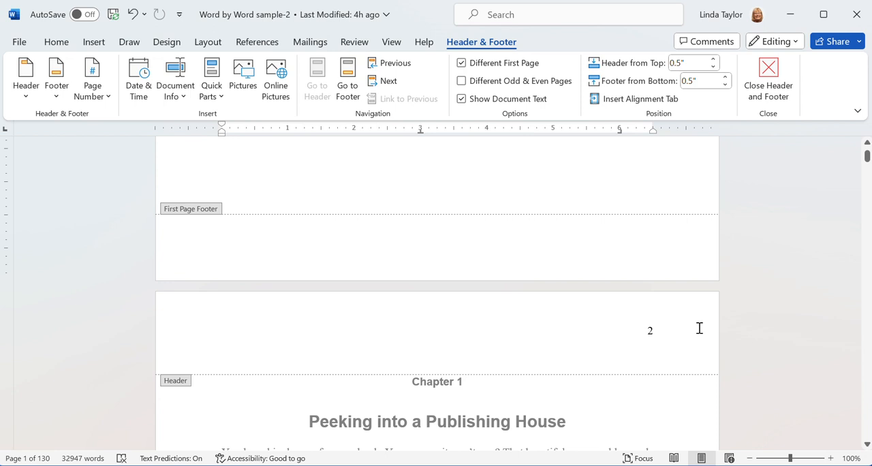
pyautogui.scroll(-3, 699, 327)
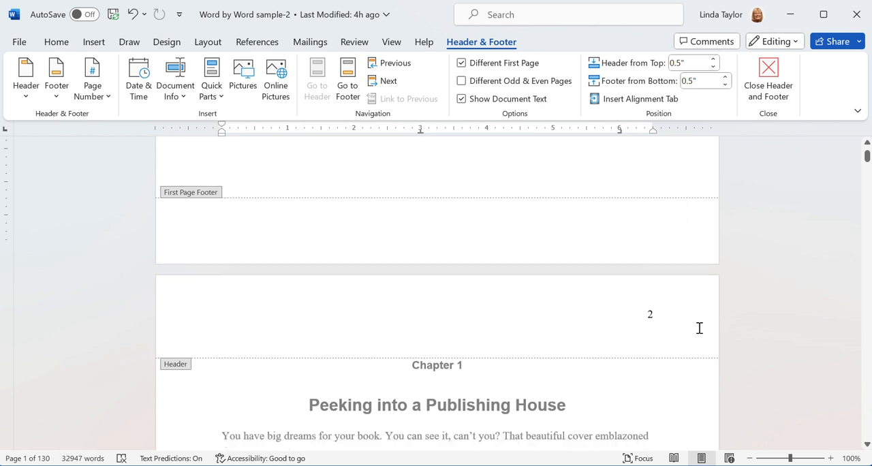
pyautogui.scroll(8, 699, 327)
pyautogui.scroll(-5, 699, 328)
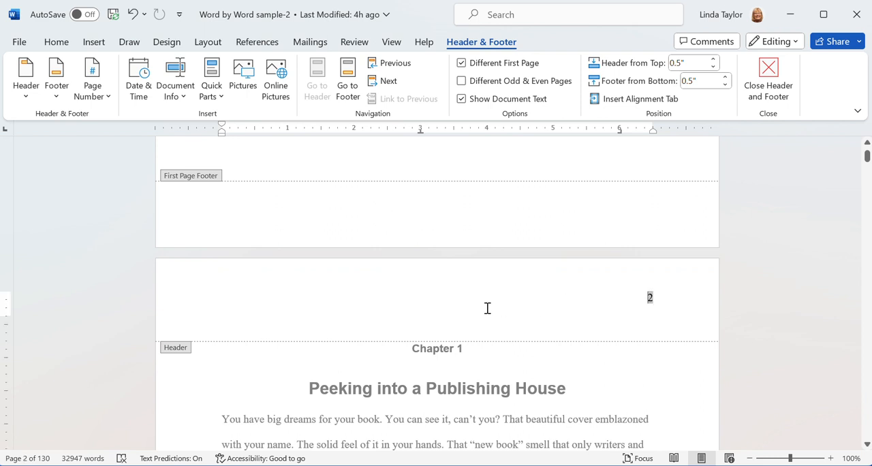
pyautogui.click(101, 98)
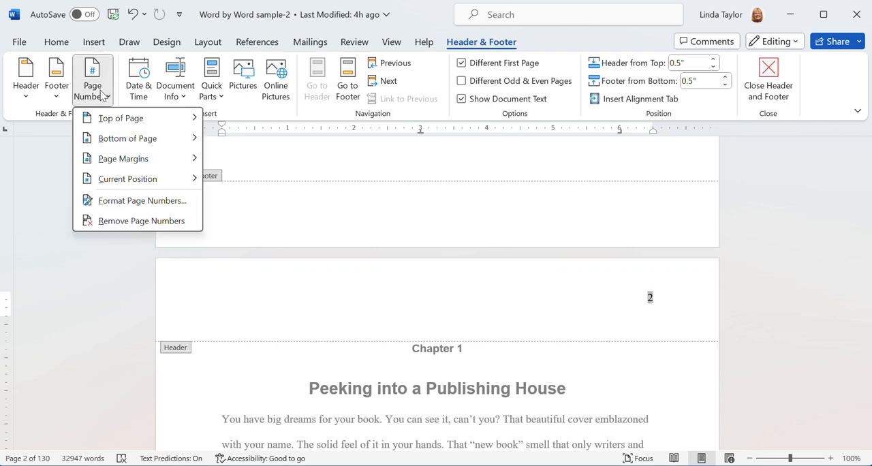
pyautogui.click(126, 201)
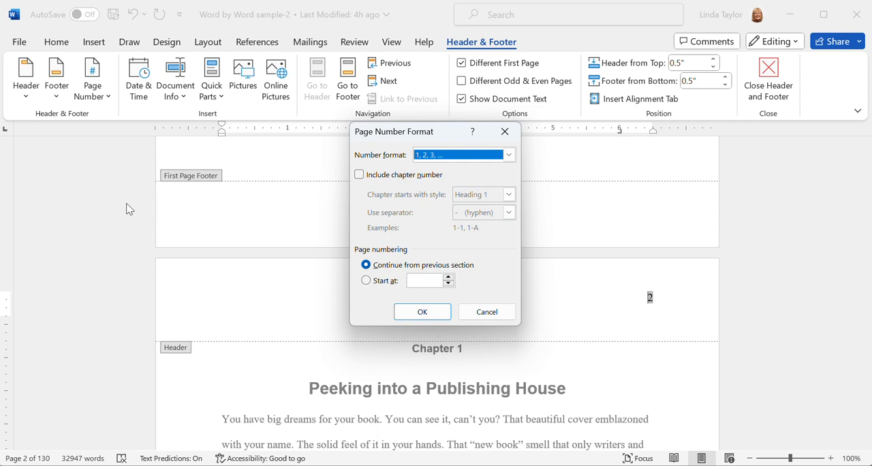
pyautogui.click(367, 282)
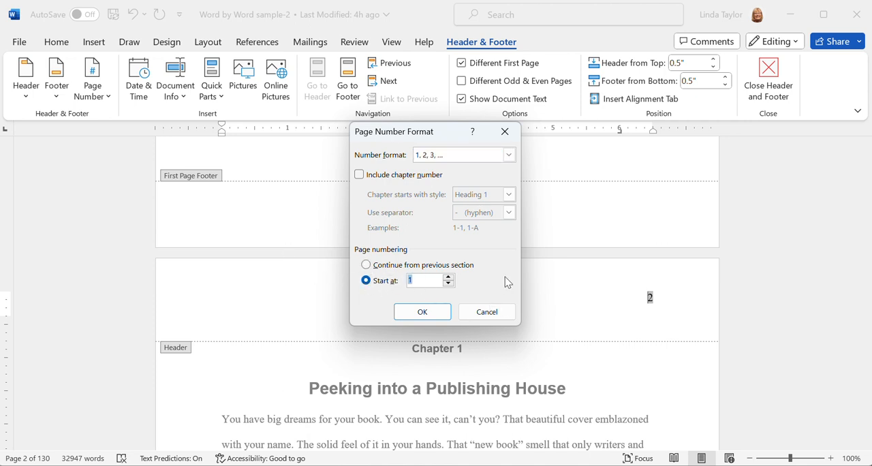
pyautogui.write('0')
pyautogui.click(421, 314)
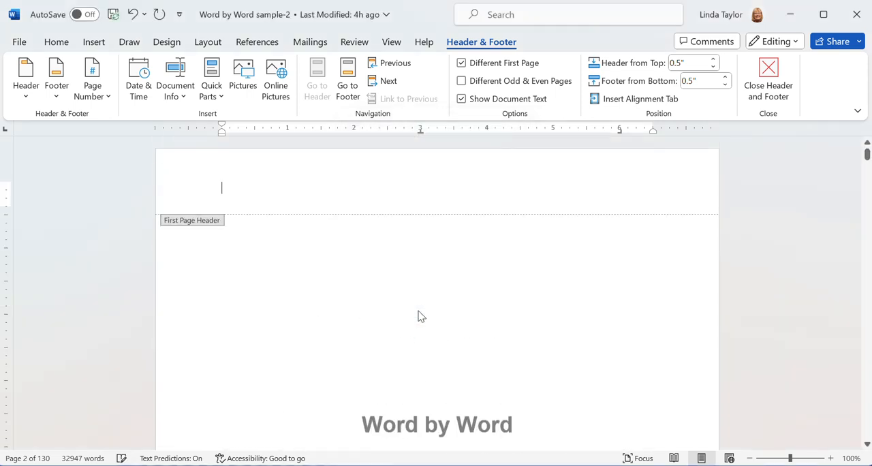
# Check the headers of the title page and the Chapter 1 page, and exit header editing to the body text.
pyautogui.scroll(10, 661, 241)
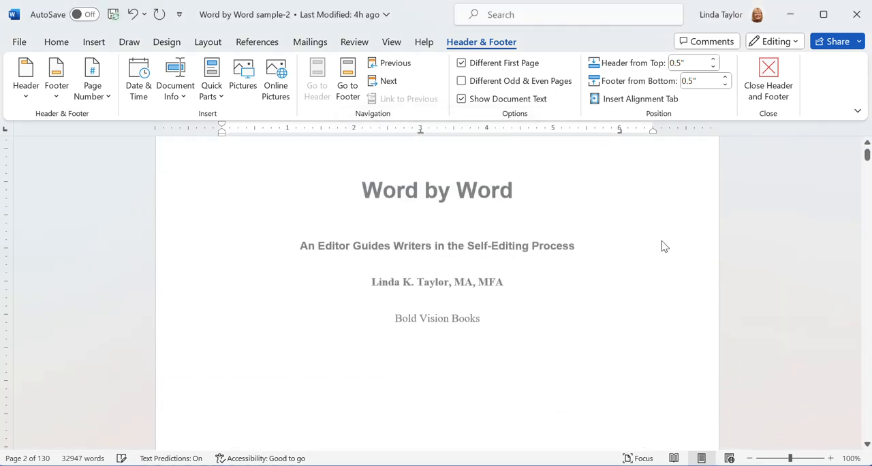
pyautogui.click(661, 190)
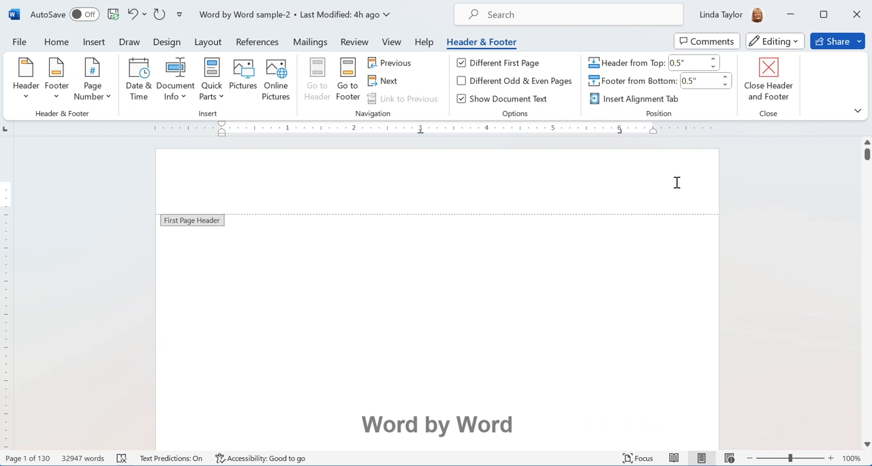
pyautogui.scroll(-3, 683, 201)
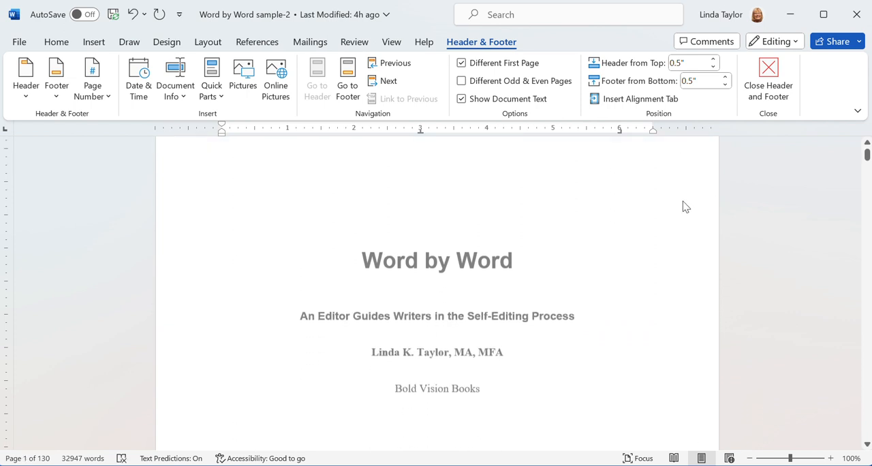
pyautogui.scroll(-15, 685, 206)
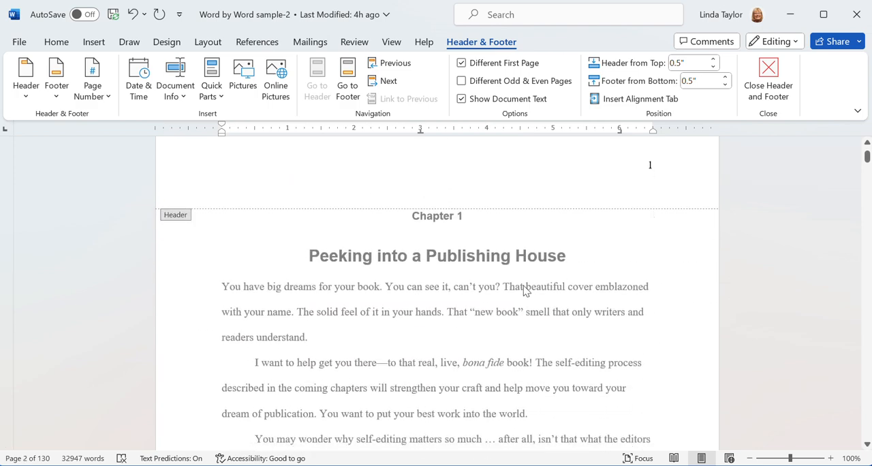
pyautogui.tripleClick(525, 291)
pyautogui.click(491, 213)
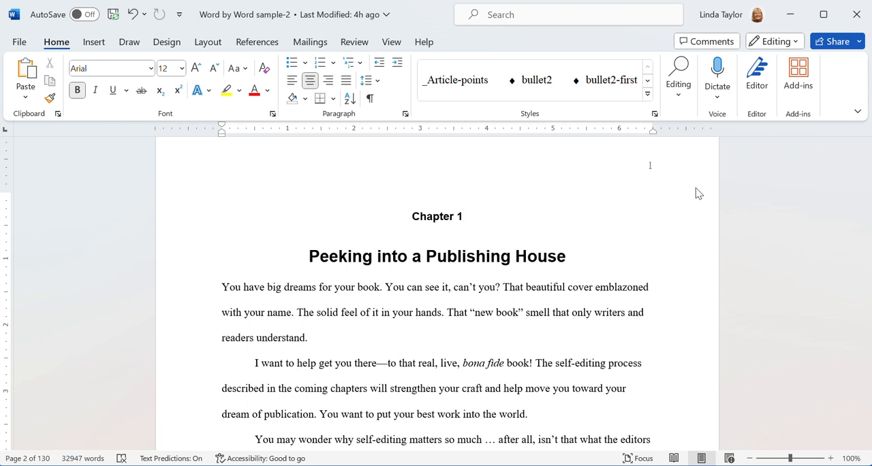
# Compare the page numbering on the title page and the first chapter page in the normal document view.
pyautogui.scroll(10, 765, 219)
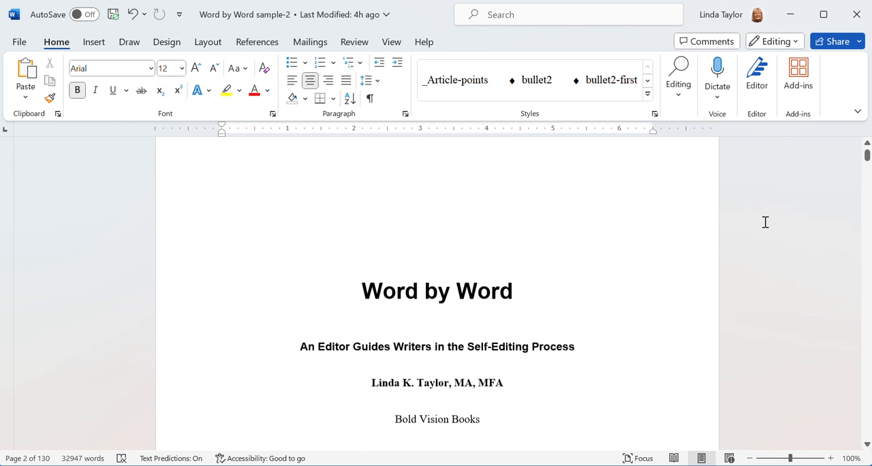
pyautogui.scroll(3, 749, 326)
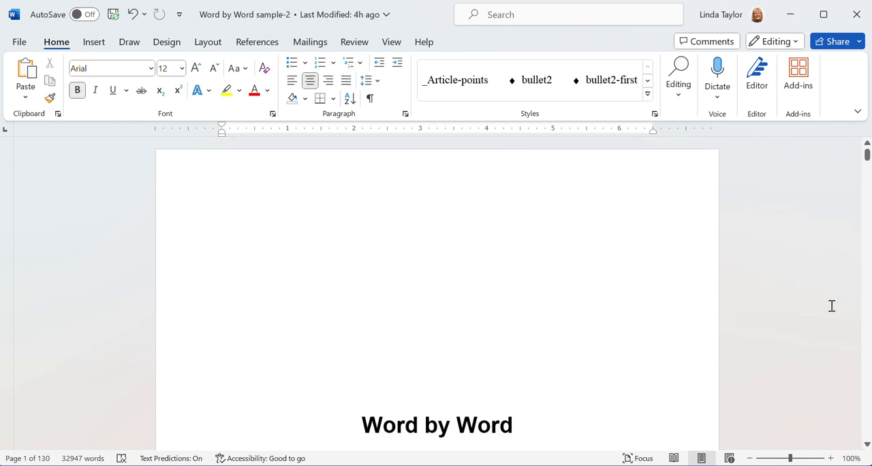
pyautogui.scroll(-12, 824, 303)
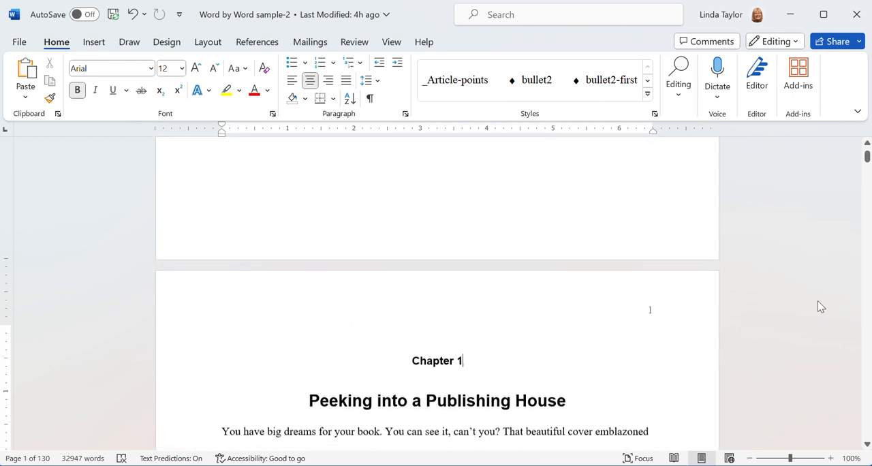
pyautogui.scroll(-4, 818, 300)
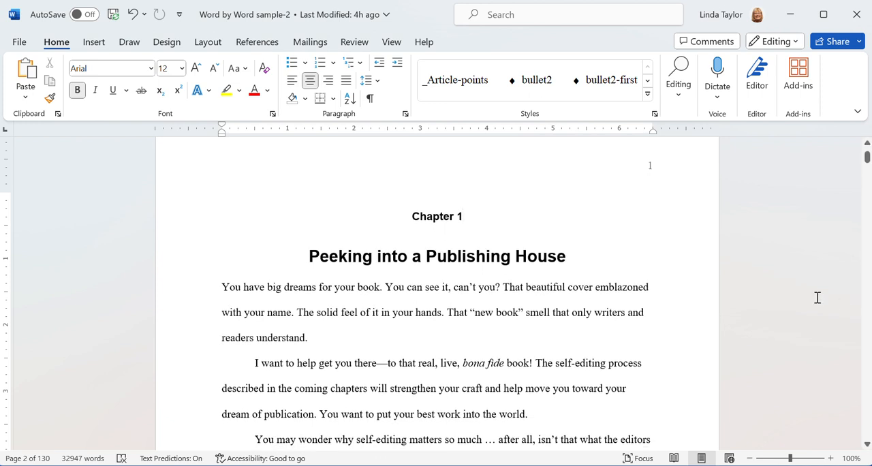
pyautogui.scroll(8, 818, 298)
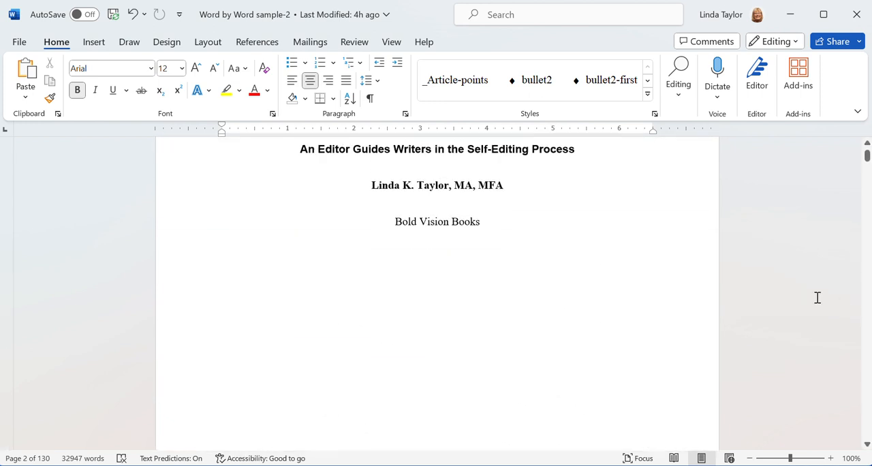
pyautogui.scroll(6, 818, 297)
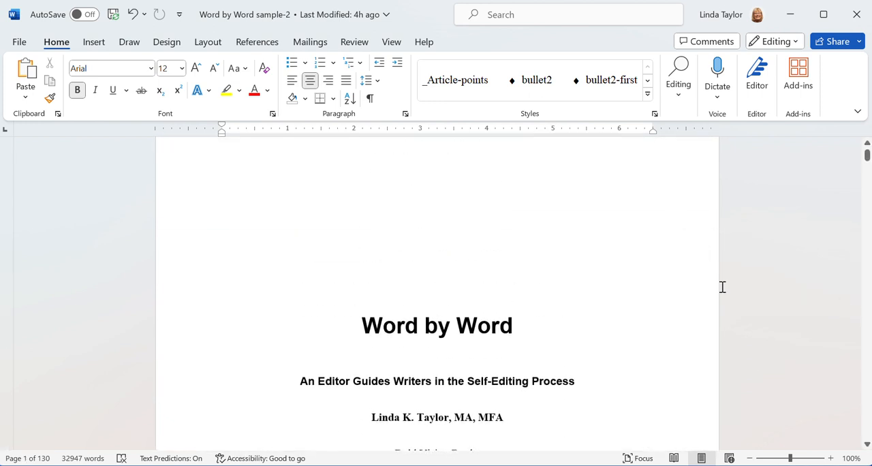